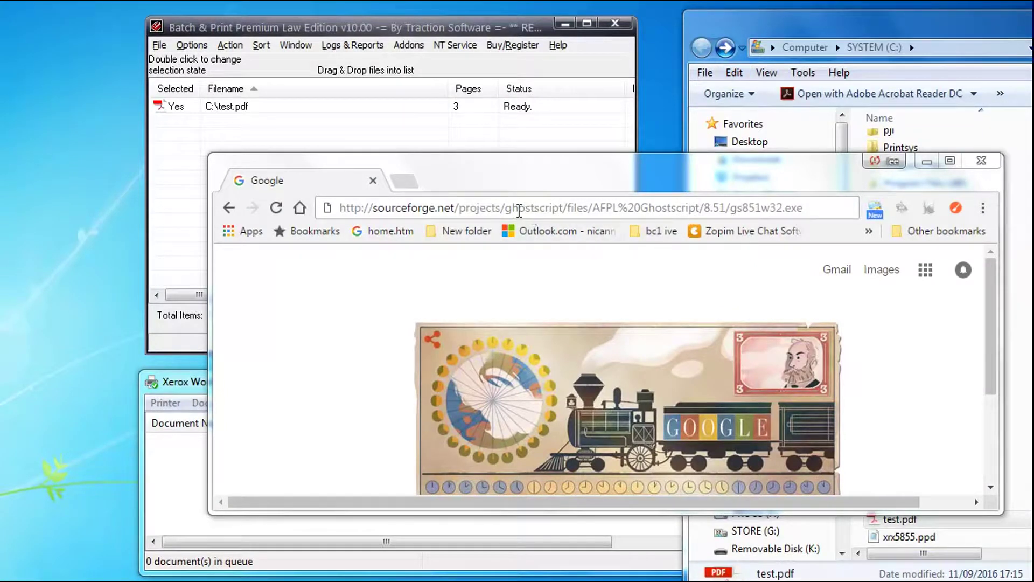
Load the SourceForge gs851w32.exe URL in Chrome to download the Ghostscript 8.51 installer
left_click_drag(824, 210, 120, 215)
left_click(822, 212)
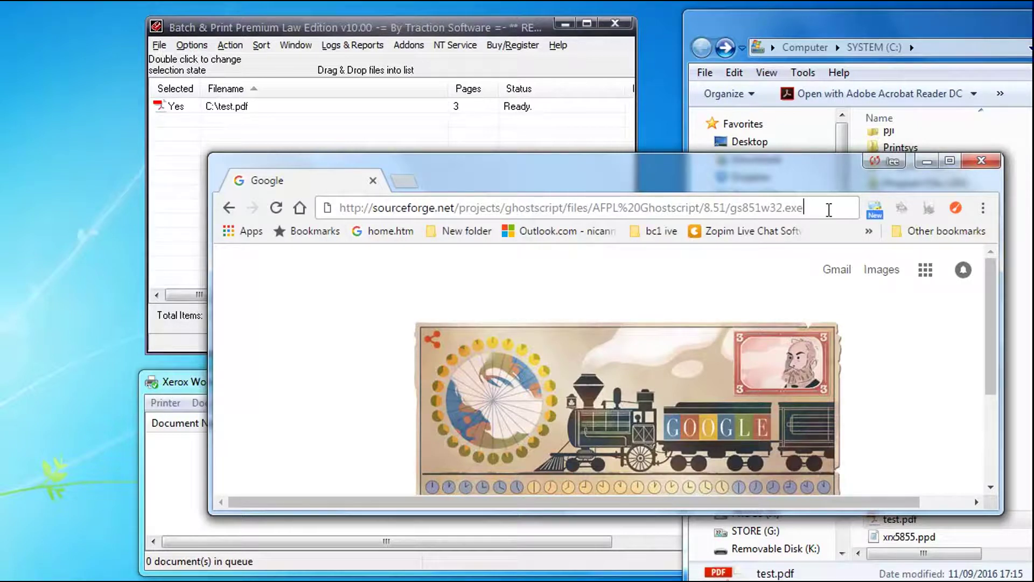
key("Return")
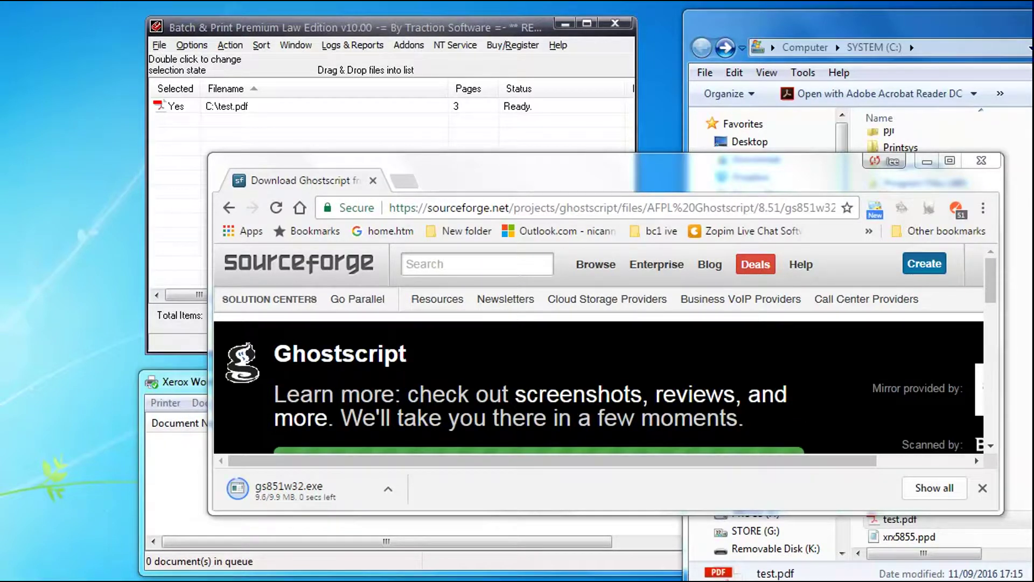
Run gs851w32.exe and install Ghostscript 8.51 into C:\Program Files (x86)\gs through WinZip Setup
left_click(307, 493)
left_click(464, 228)
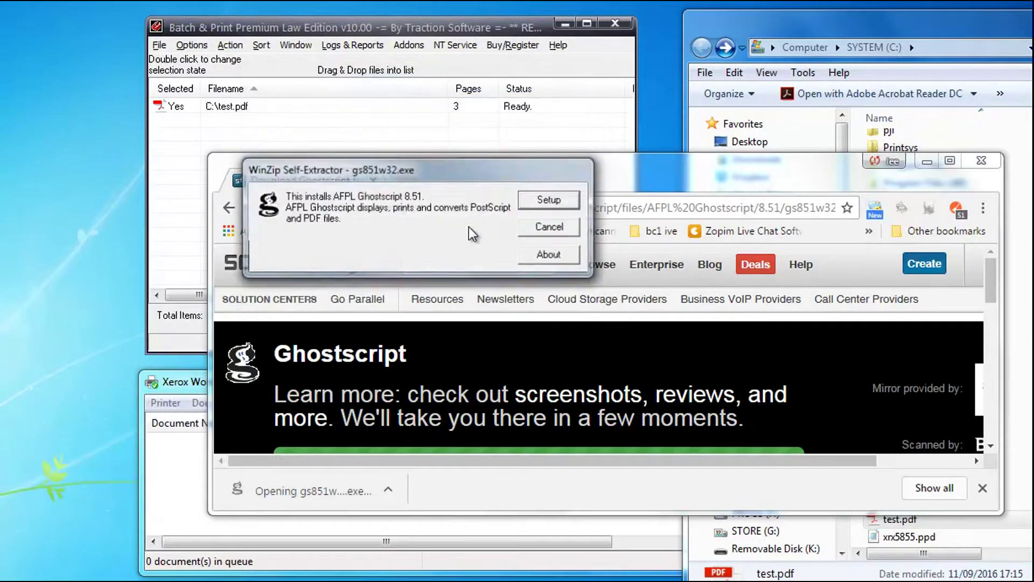
left_click(550, 204)
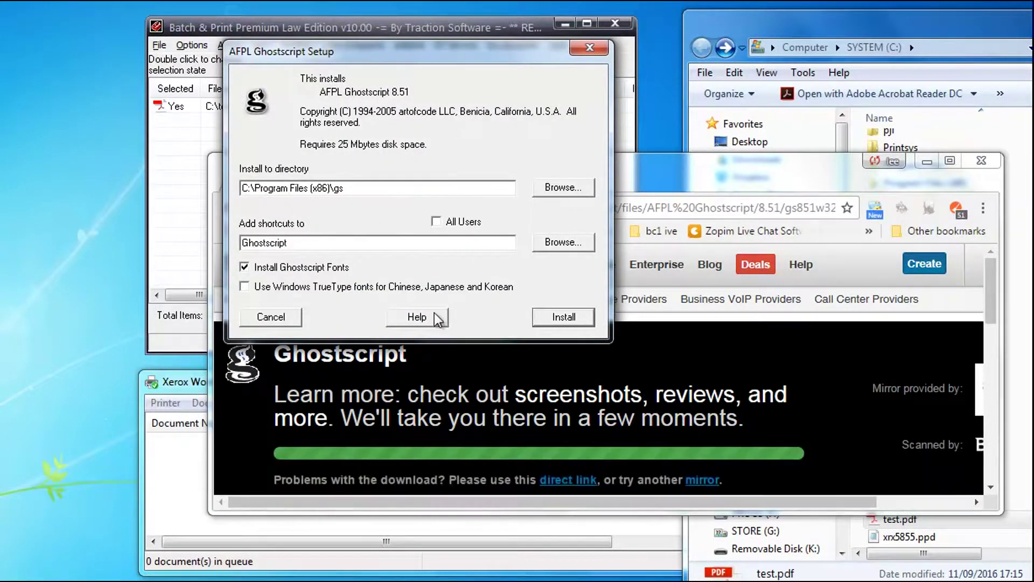
left_click(361, 190)
key("ctrl+c")
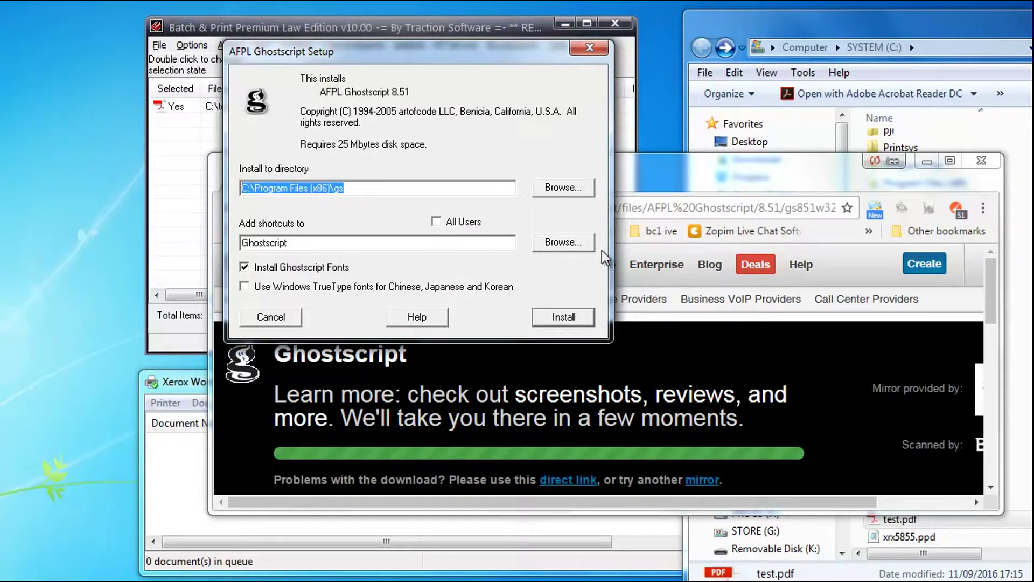
left_click(562, 317)
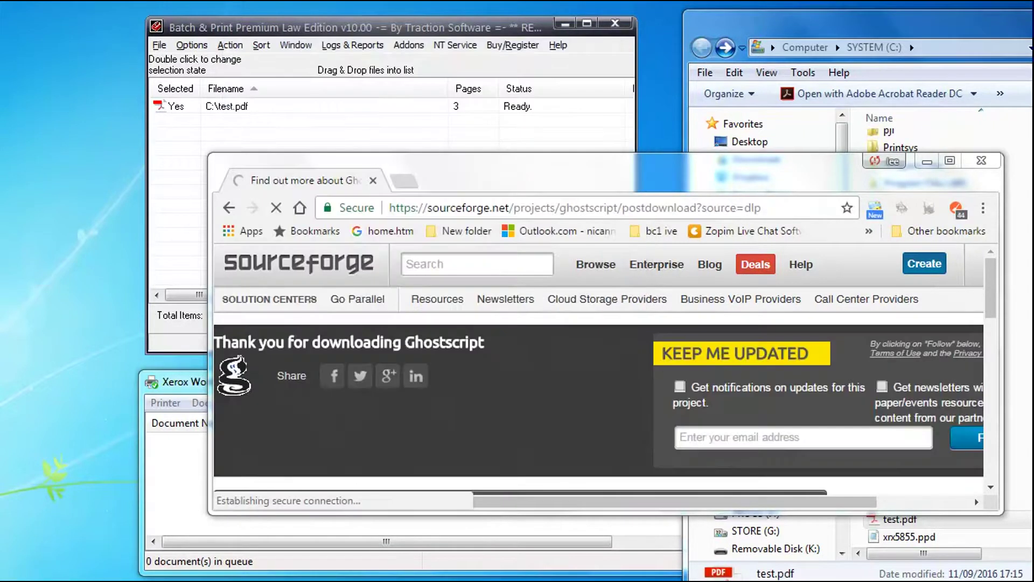
Close Chrome and bring up the Processing Setup dialog for test.pdf
left_click(982, 160)
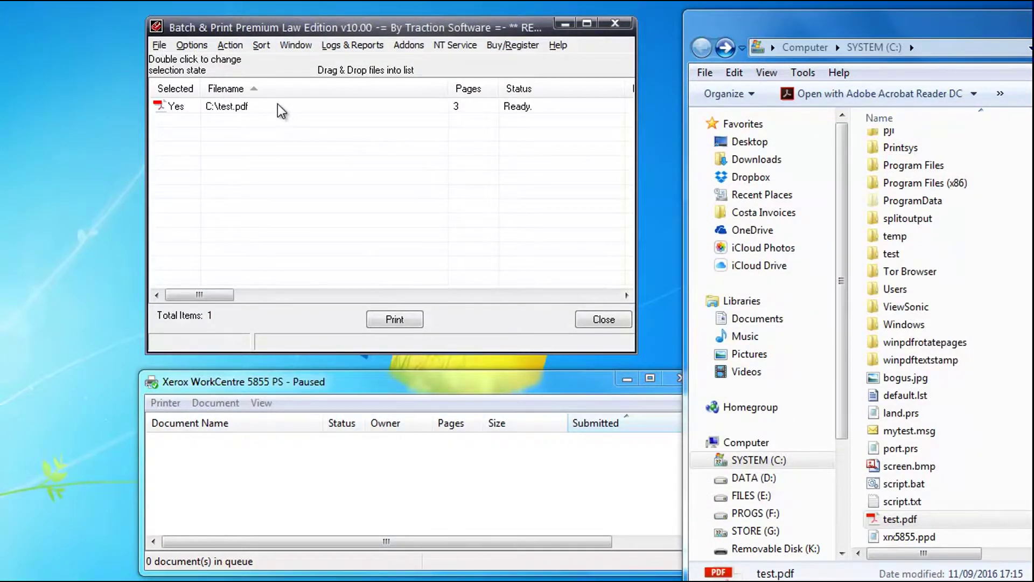
right_click(277, 103)
left_click(227, 163)
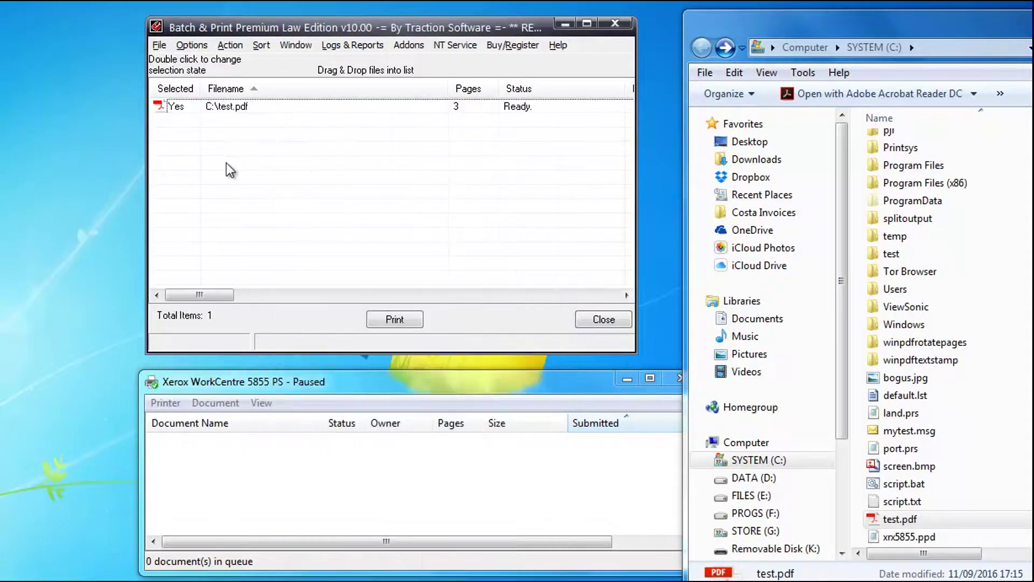
left_click(244, 102)
right_click(266, 108)
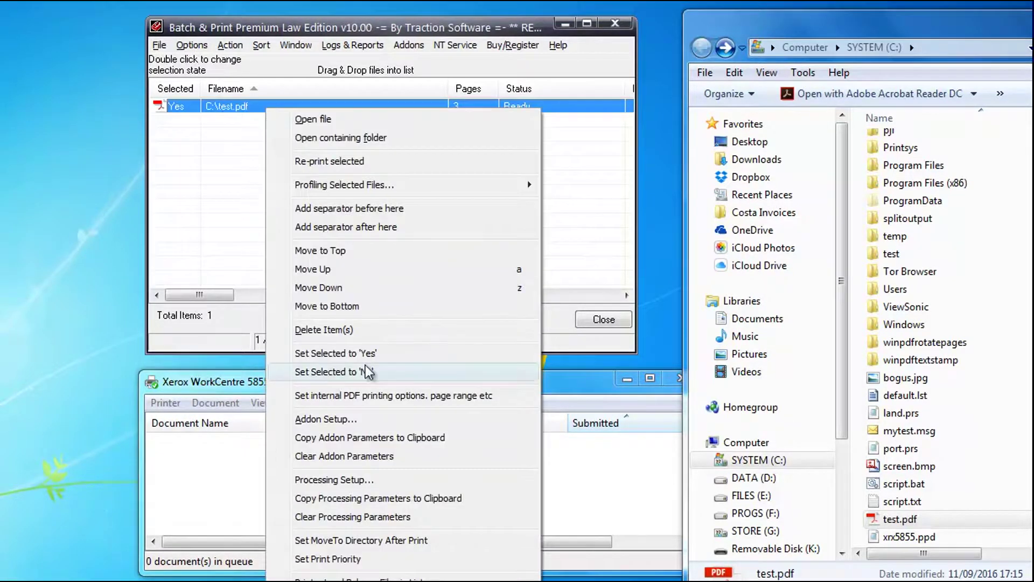
left_click(398, 485)
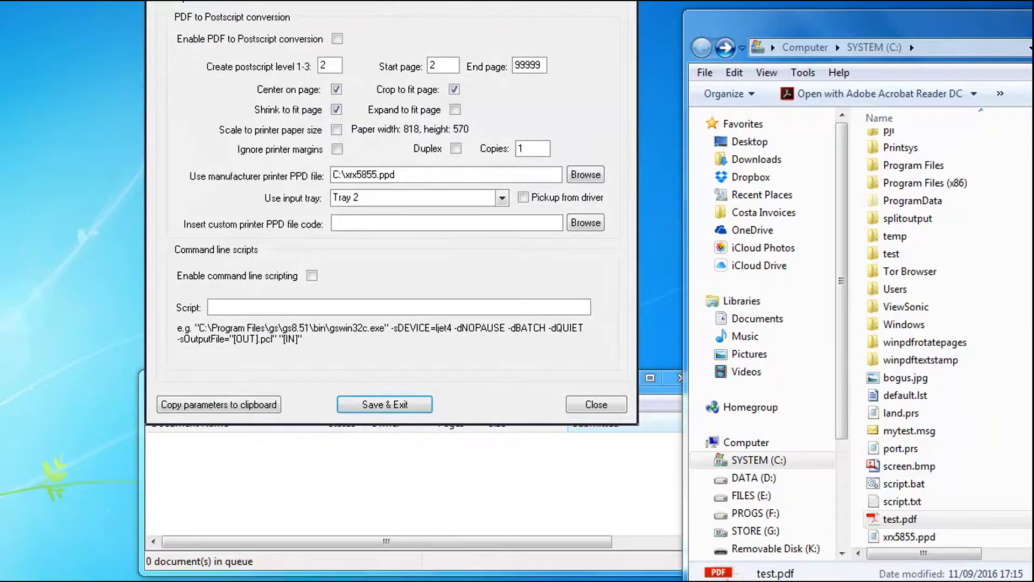
left_click_drag(366, 1, 360, 67)
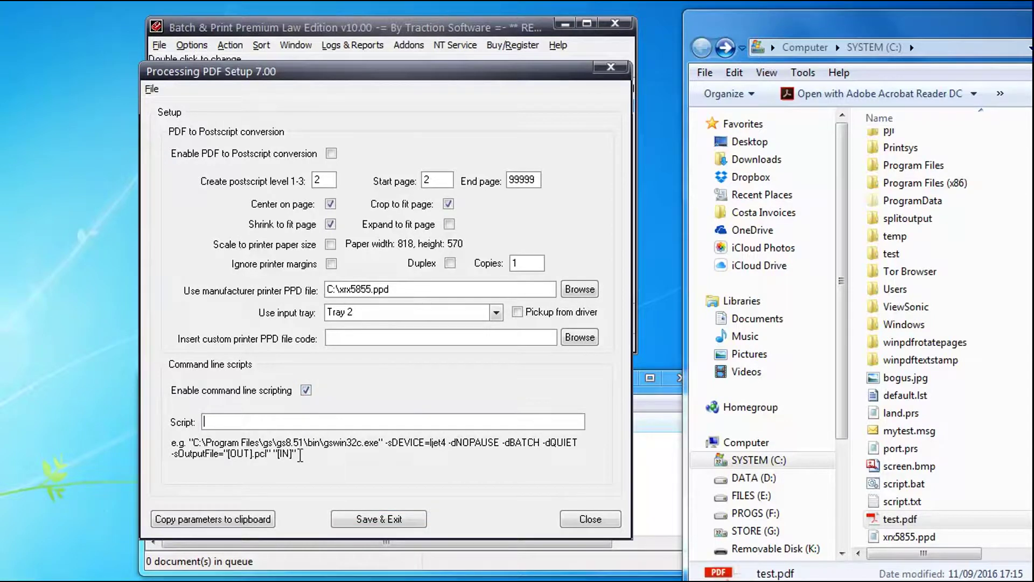
Paste the example gswin32c ljet4 command into the script, pointing it at C:\Program Files (x86)\gs\gs8.51\bin
key("ctrl+v")
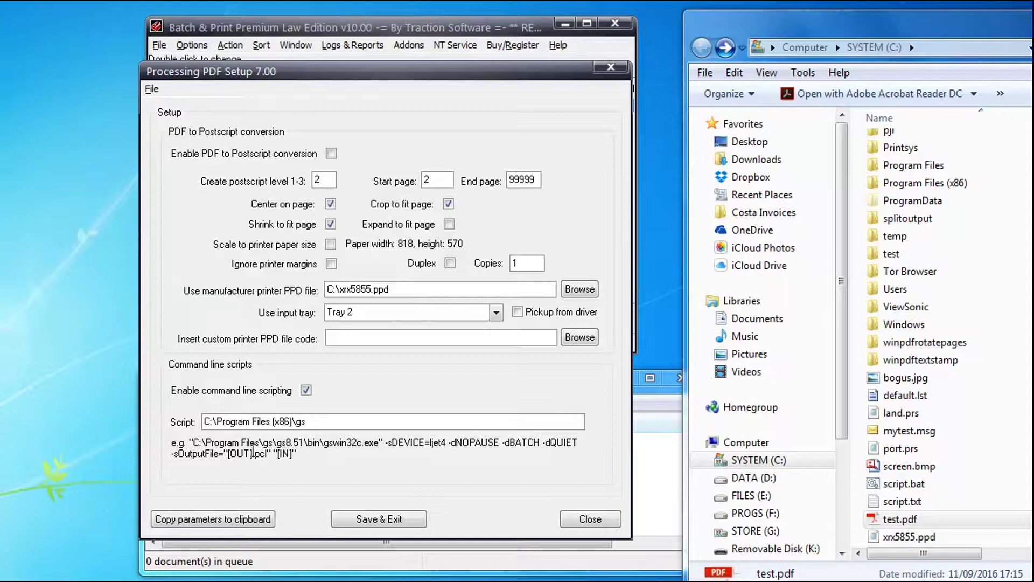
left_click_drag(306, 454, 193, 439)
key("ctrl+c")
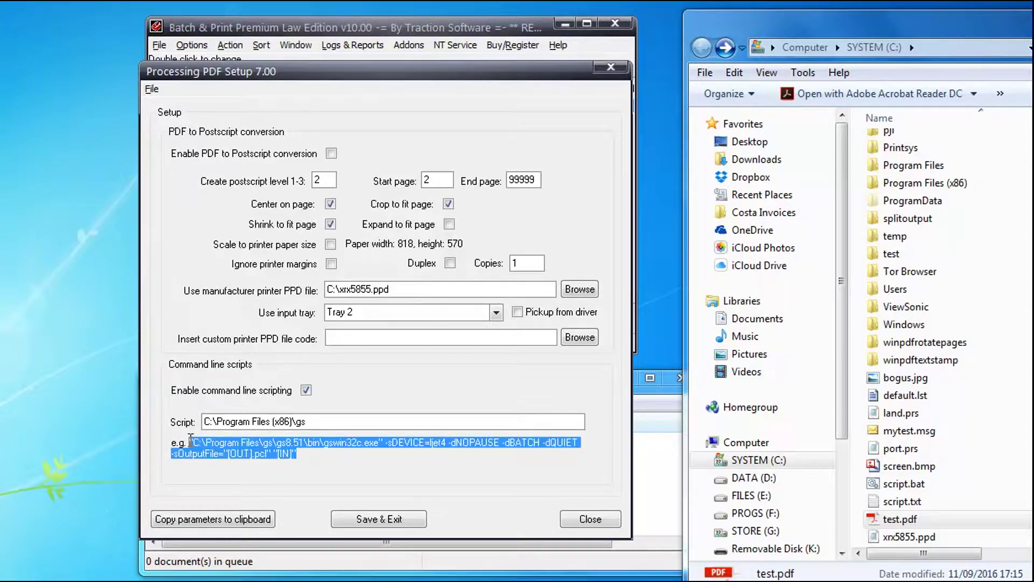
left_click_drag(317, 422, 89, 427)
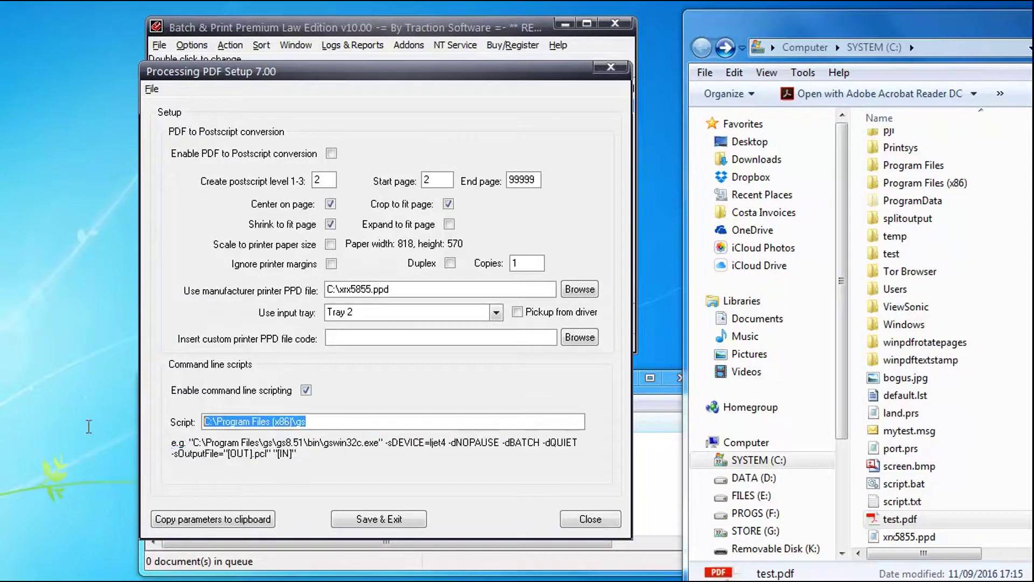
key("ctrl+v")
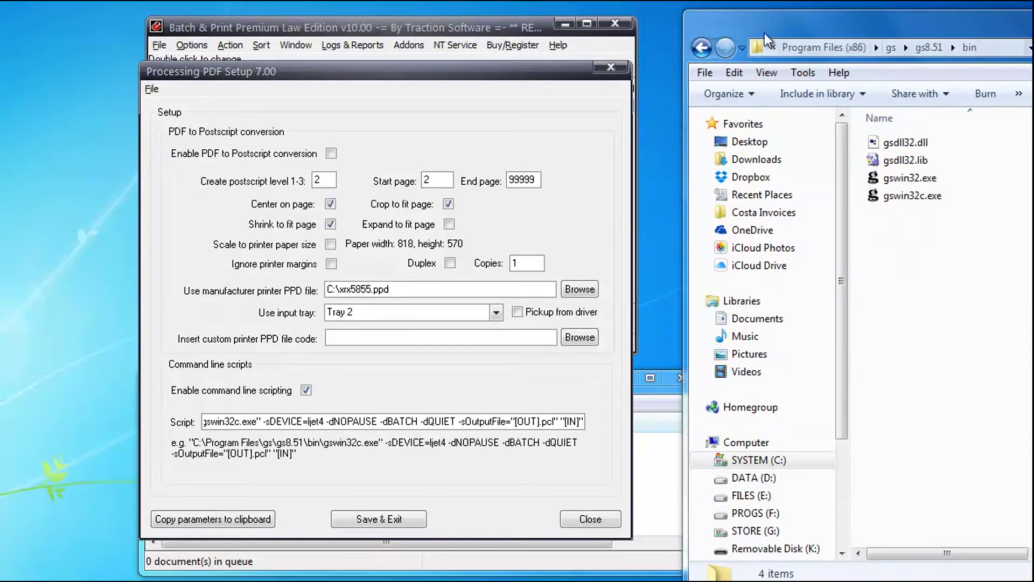
left_click(1002, 48)
key("ctrl+c")
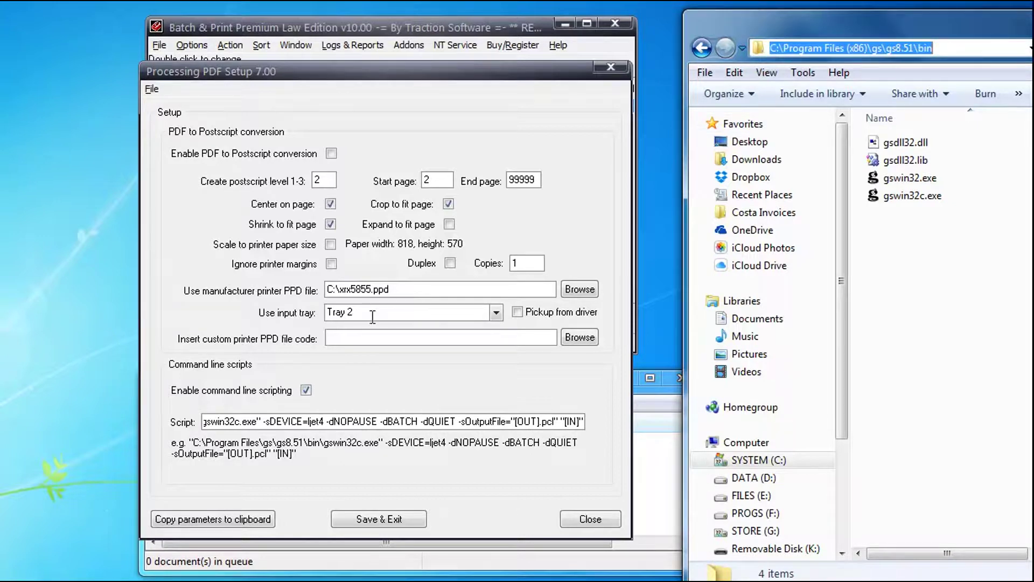
left_click_drag(222, 422, 140, 423)
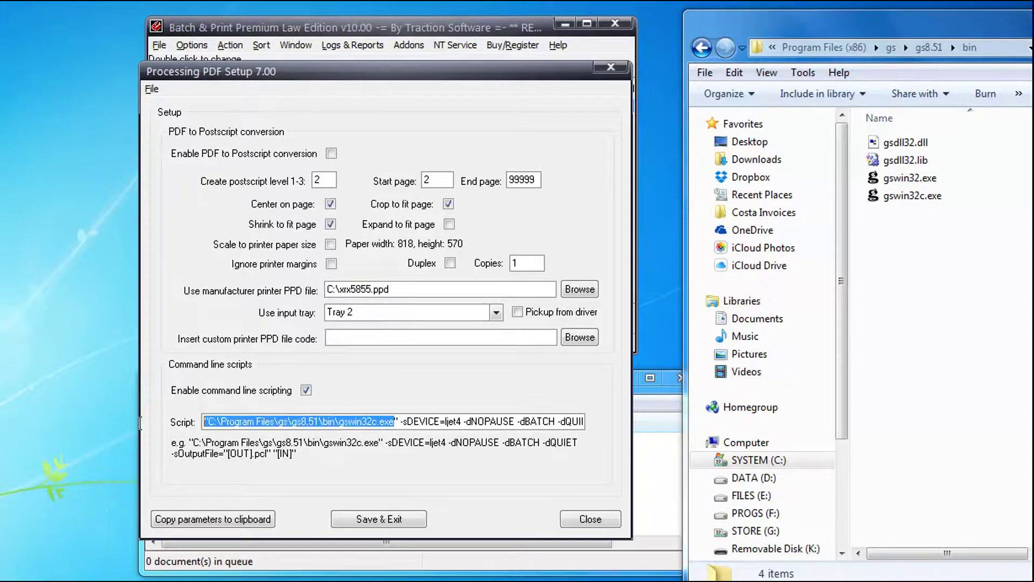
left_click_drag(203, 426, 210, 418)
key("ctrl+v")
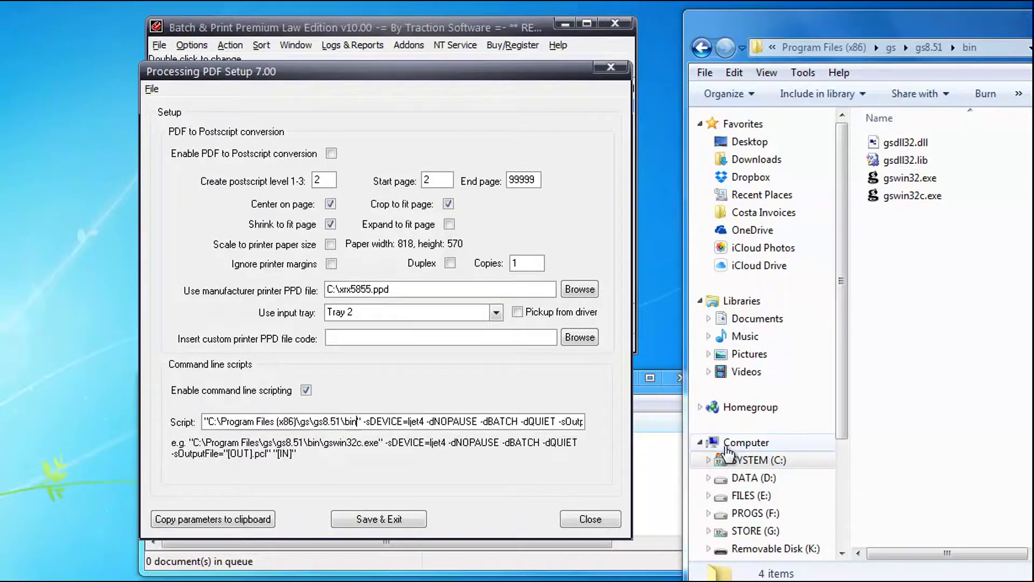
left_click_drag(530, 421, 584, 422)
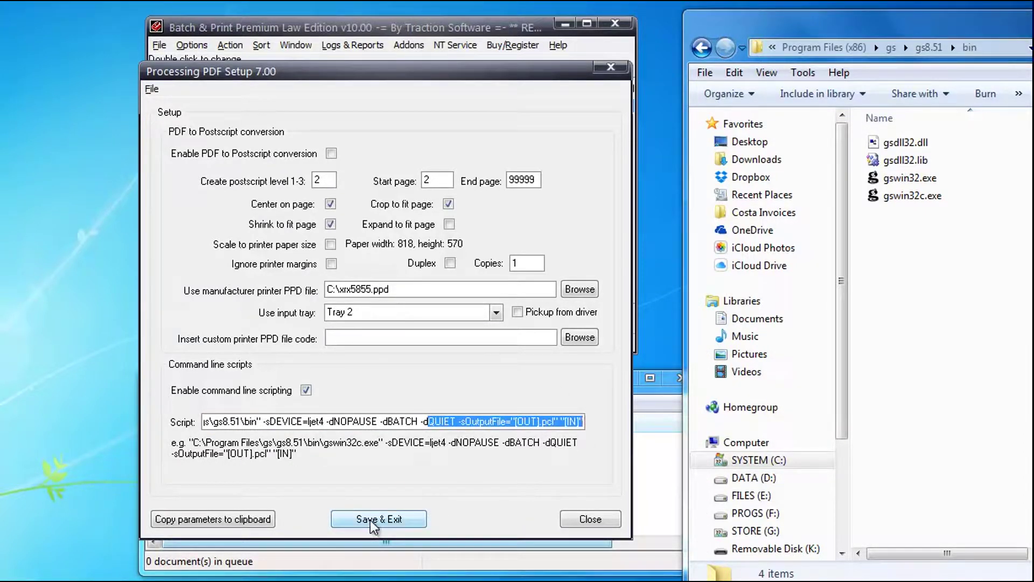
Clear the PPD file path, choose Tray 1, save the setup and print test.pdf
left_click(434, 282)
key("ctrl+a")
key("Delete")
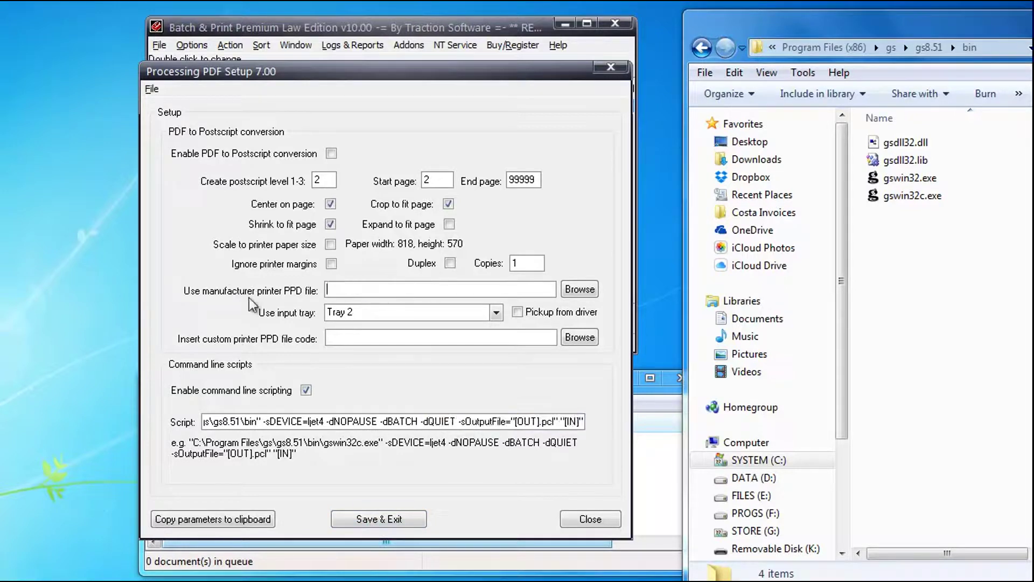
left_click(496, 313)
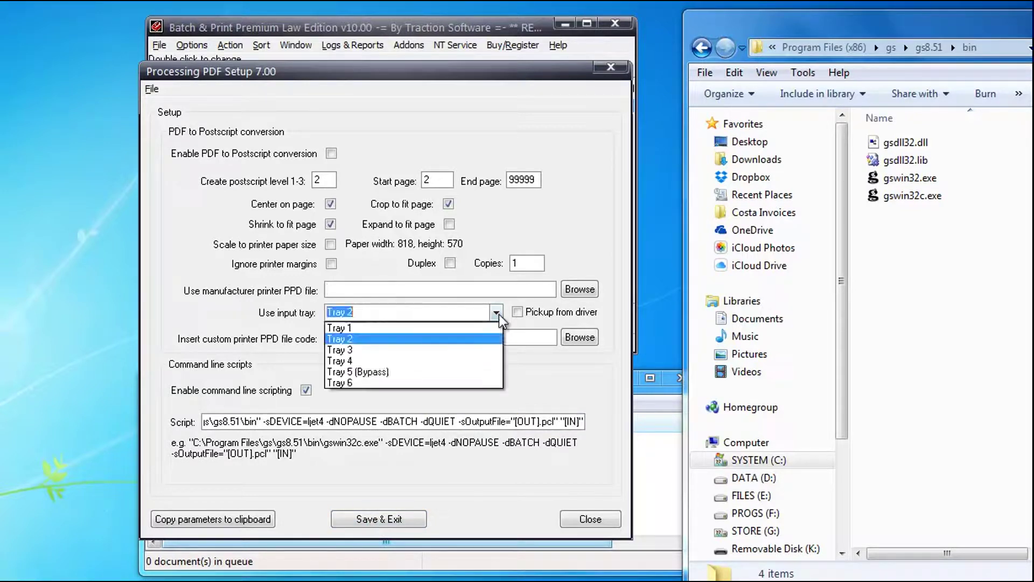
left_click(474, 328)
left_click(404, 524)
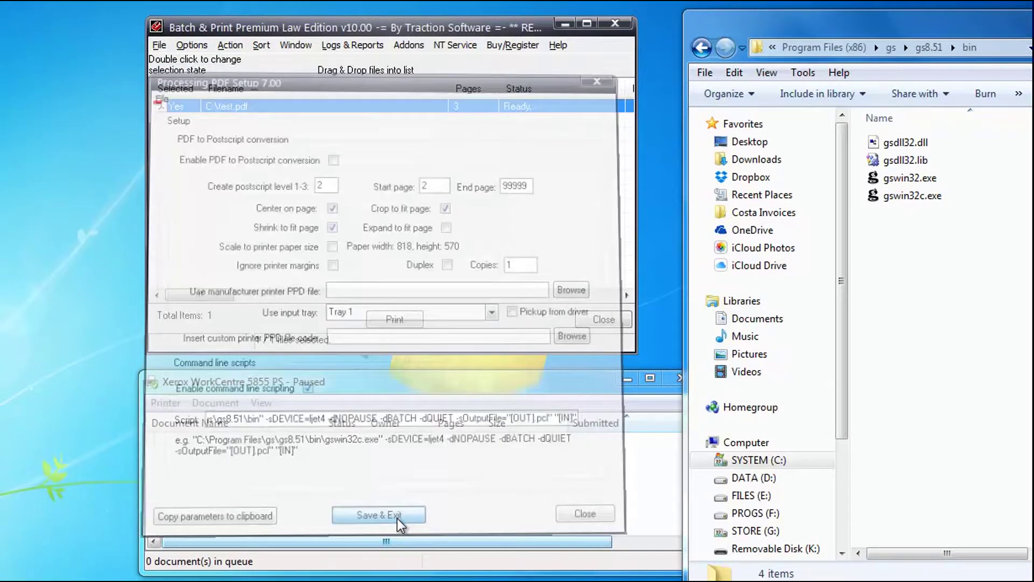
left_click(404, 323)
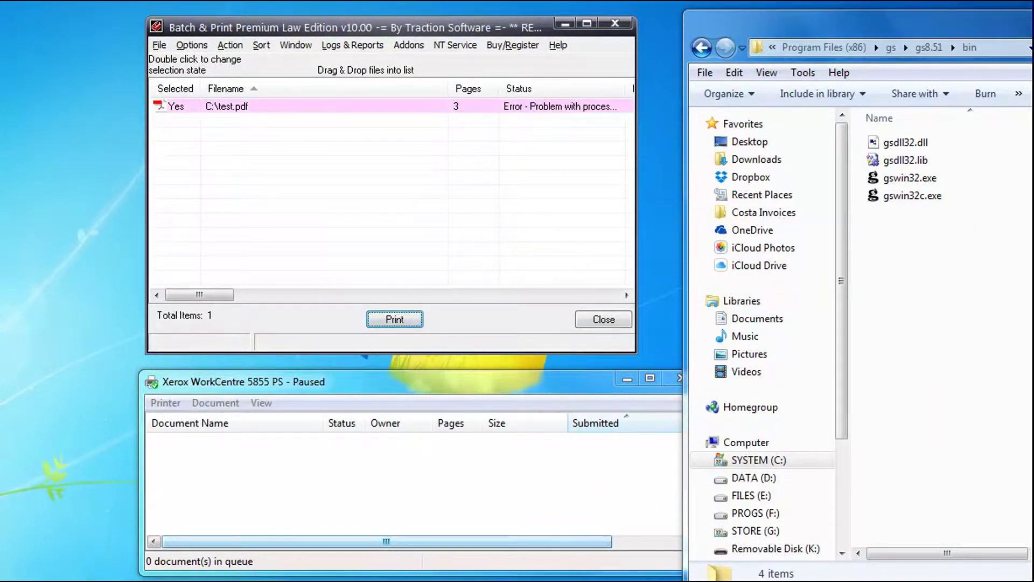
Reopen test.pdf's processing setup and append \gswin32c.exe after \bin in the script
right_click(243, 108)
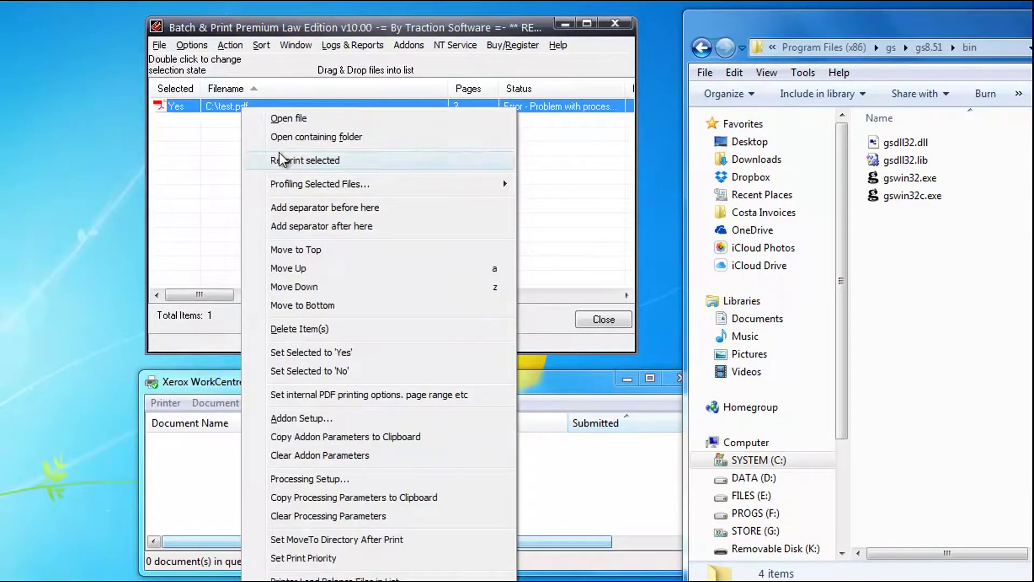
left_click(344, 480)
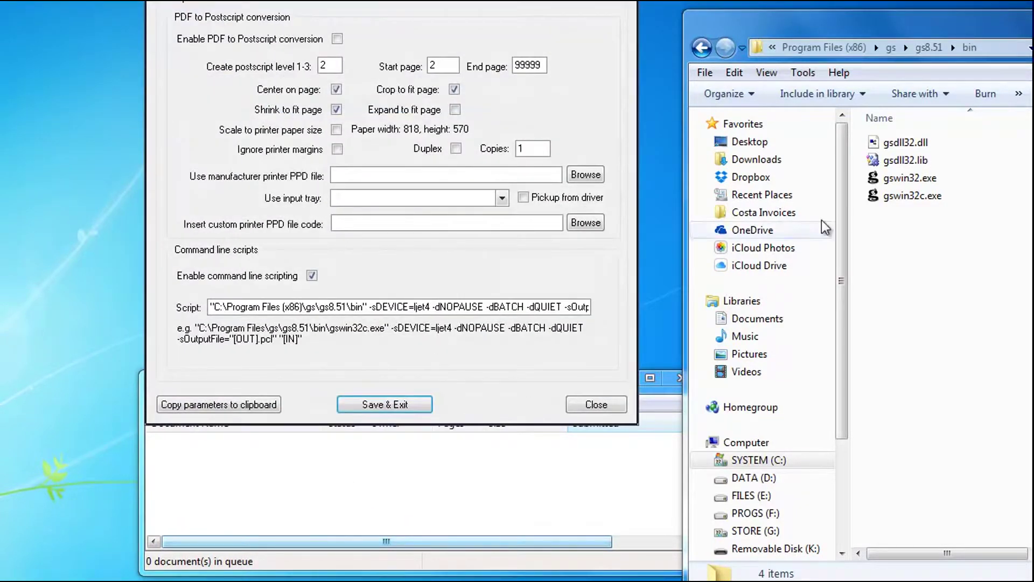
left_click(934, 186)
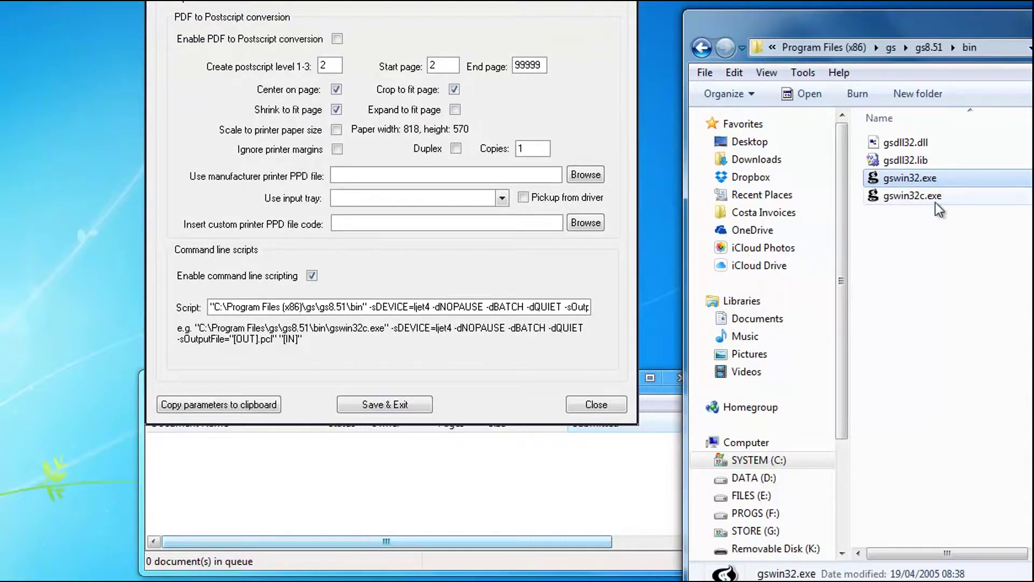
left_click(939, 196)
key("F2")
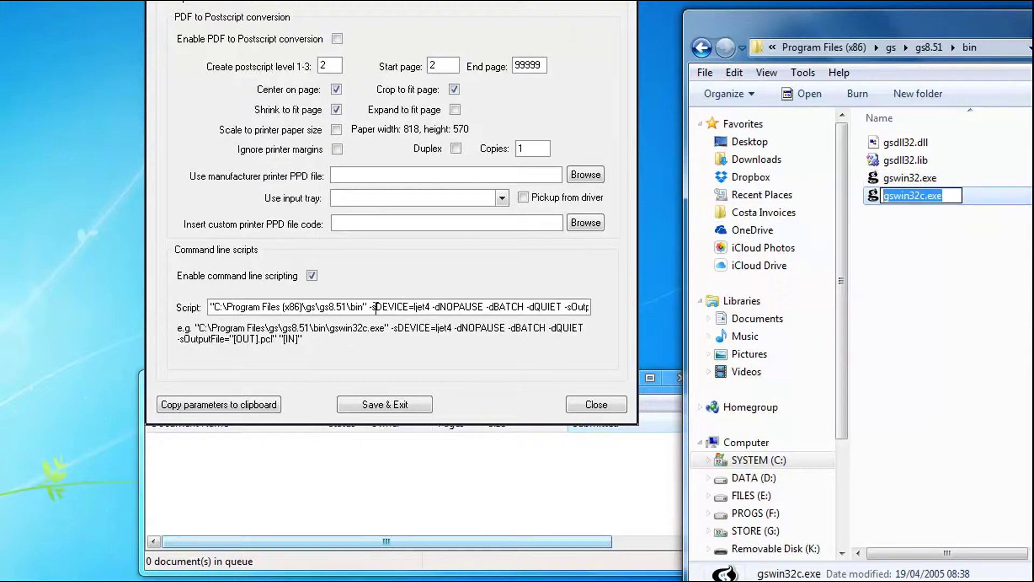
left_click(368, 307)
type("\\gswin32c.exe")
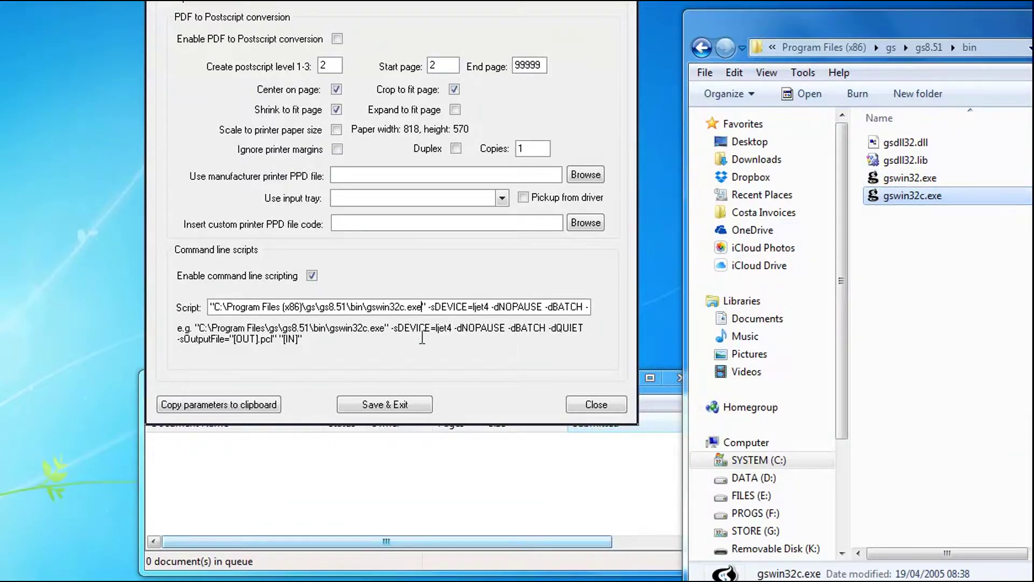
Save the script settings and print test.pdf, checking the PCL job in the Xerox queue
left_click(402, 409)
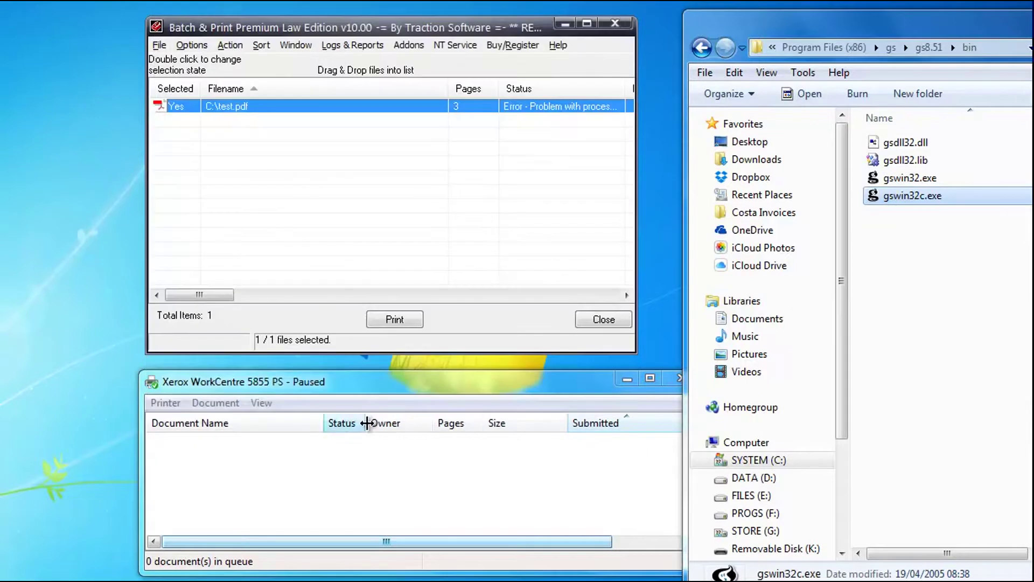
left_click(410, 321)
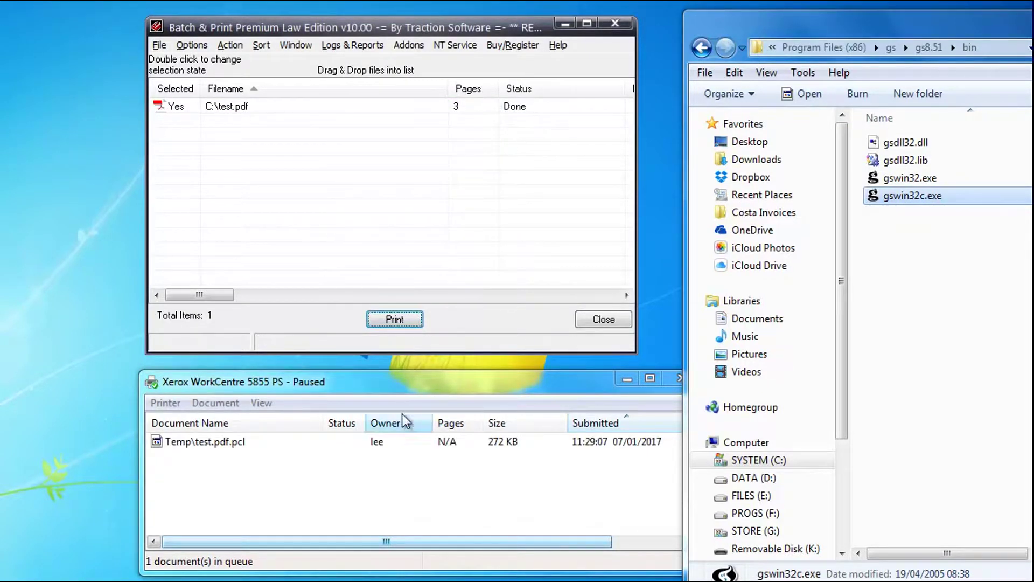
left_click(211, 458)
left_click(237, 452)
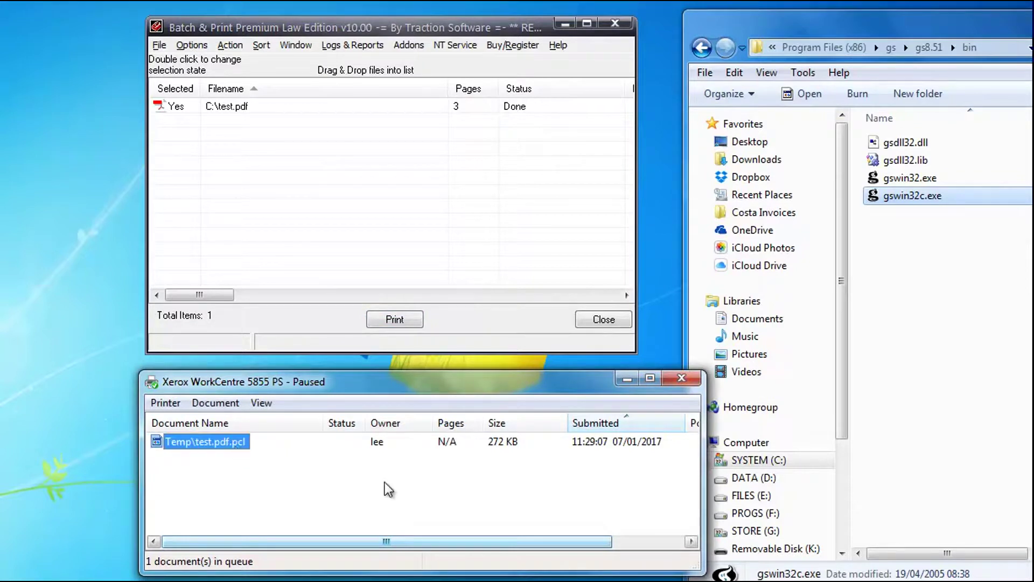
left_click(390, 490)
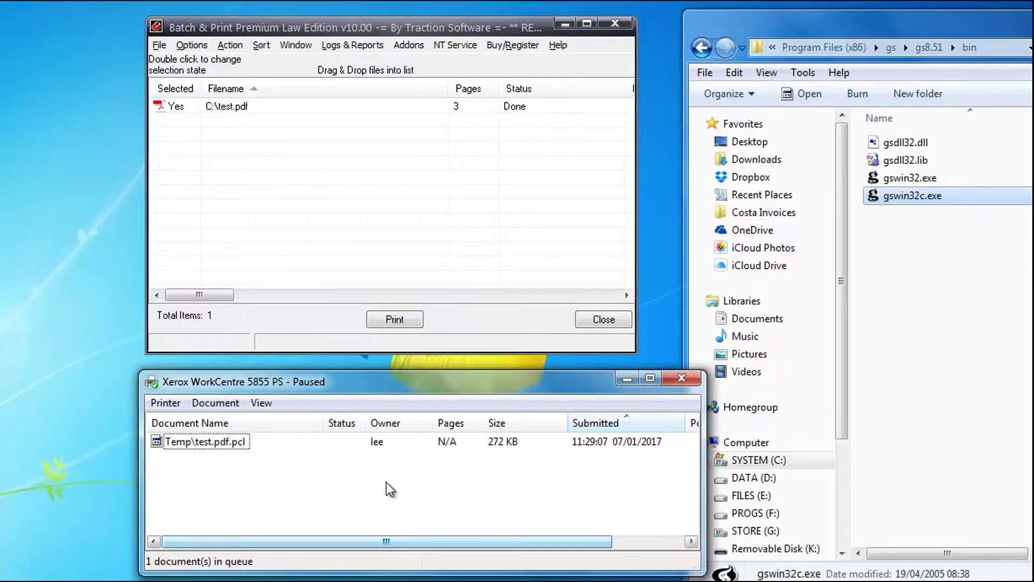
Copy test.pdf's processing parameters into the default PDF Processing field and save them
right_click(253, 113)
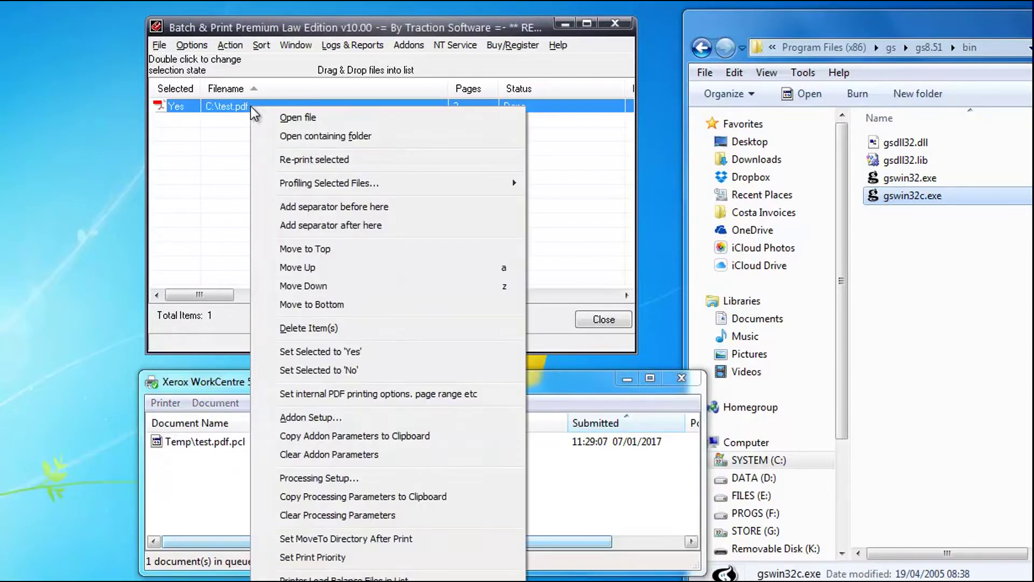
left_click(407, 496)
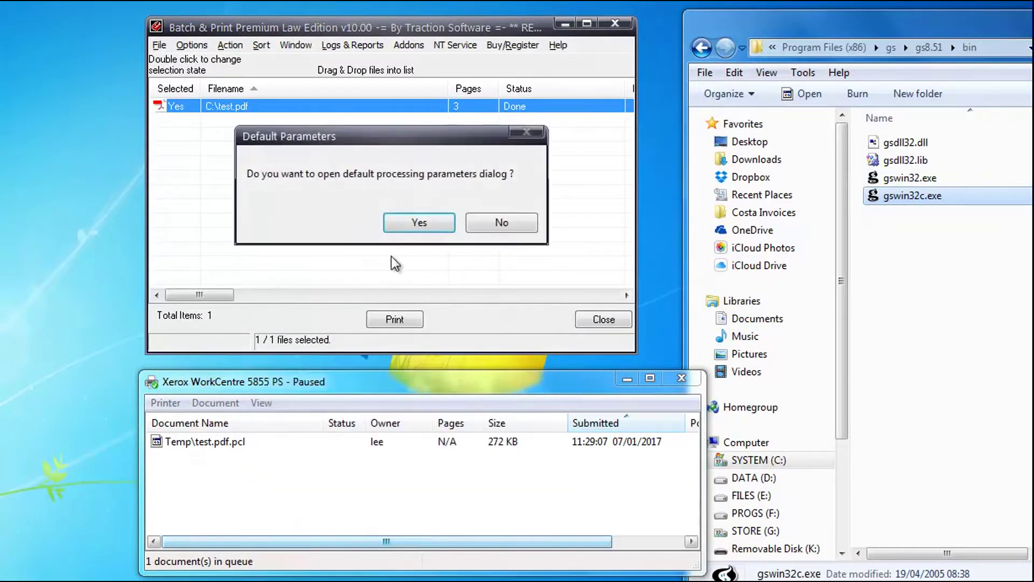
left_click(420, 222)
left_click(315, 191)
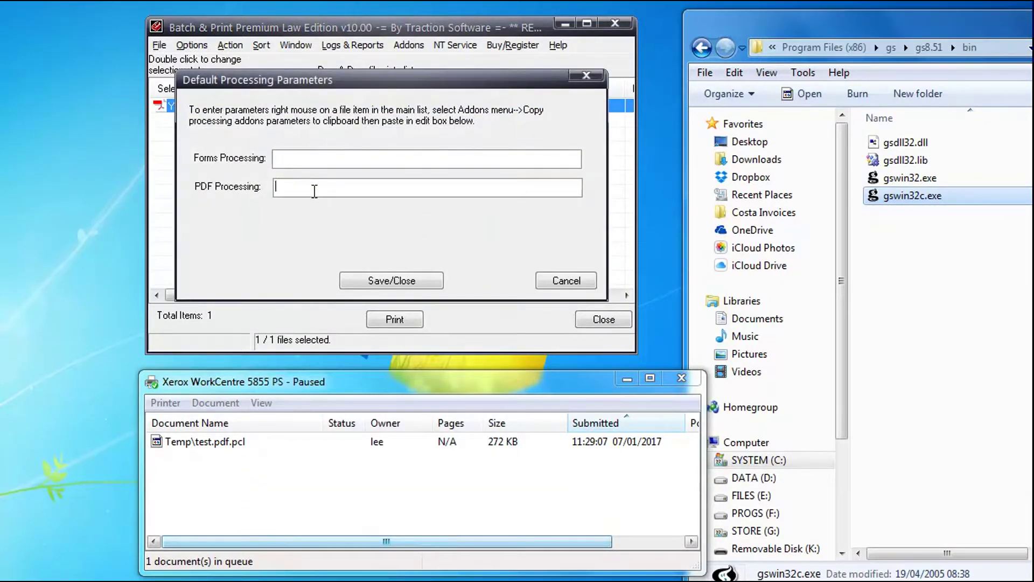
right_click(313, 192)
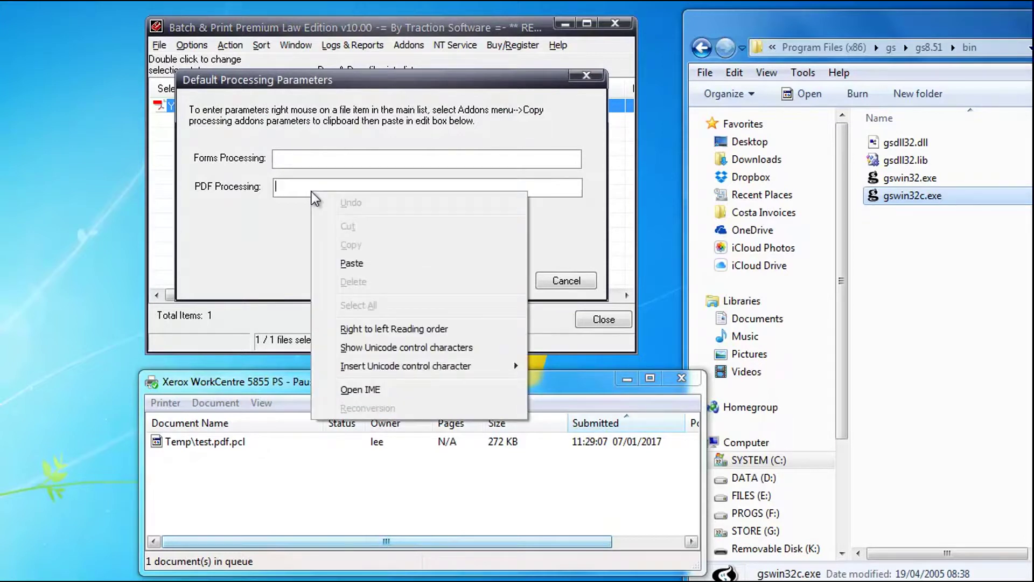
left_click(385, 261)
left_click(377, 280)
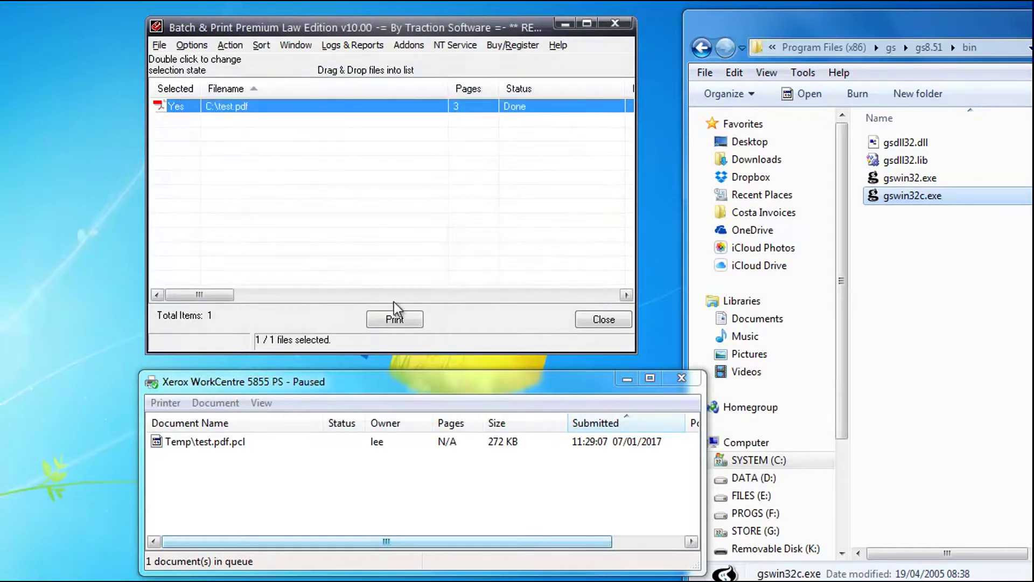
left_click(236, 108)
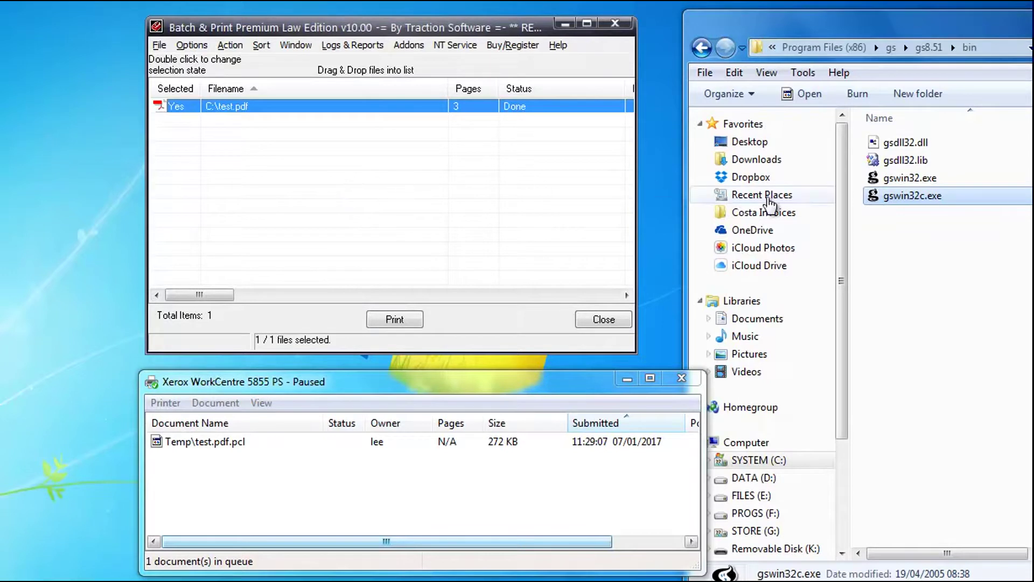
Drag test.pdf from C:\ in Explorer back into the list and print it
left_click(1001, 46)
type("c:\\")
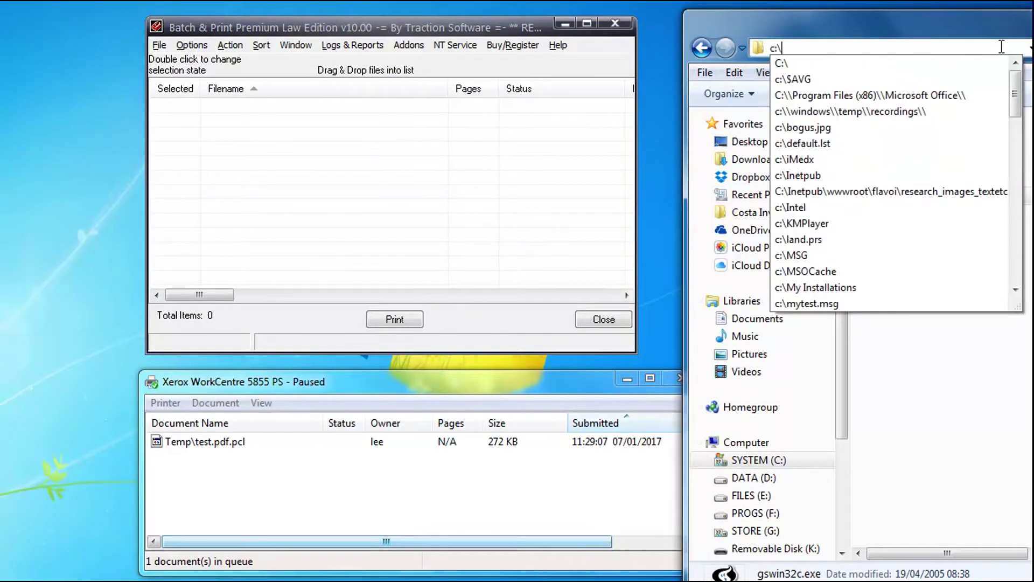
key("Return")
scroll(916, 323, "down", 5)
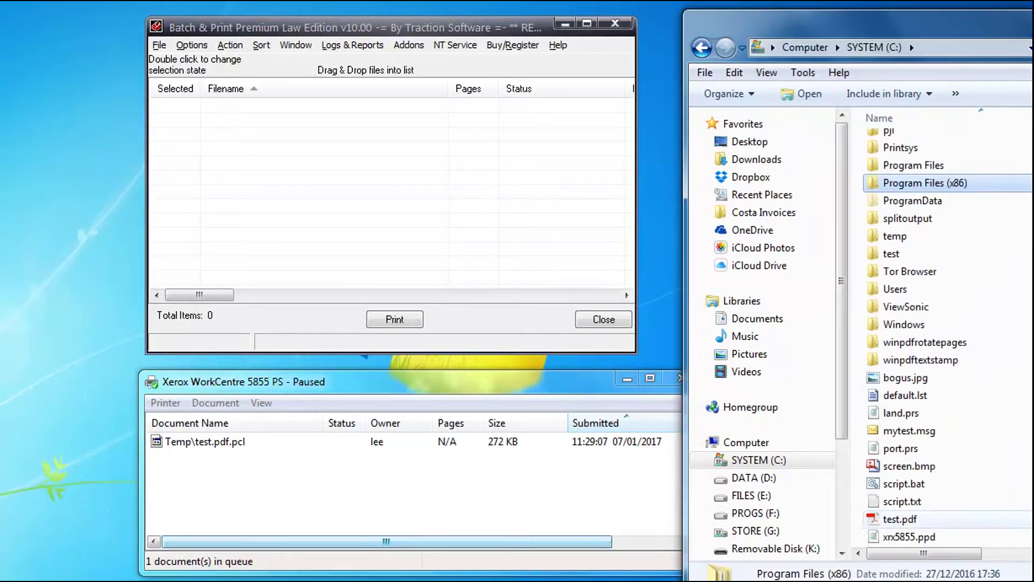
left_click_drag(900, 519, 312, 164)
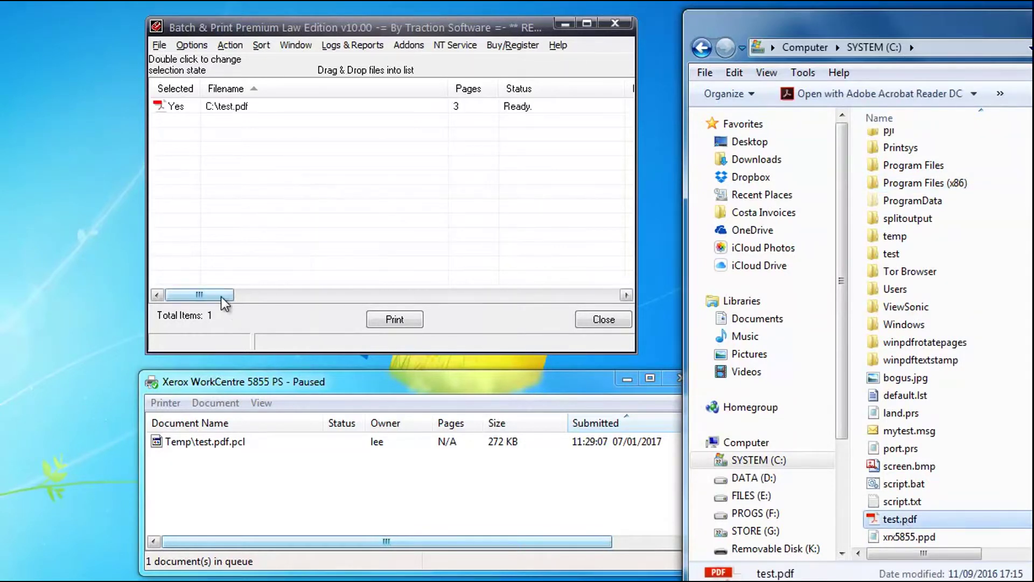
left_click_drag(221, 297, 199, 296)
left_click(415, 322)
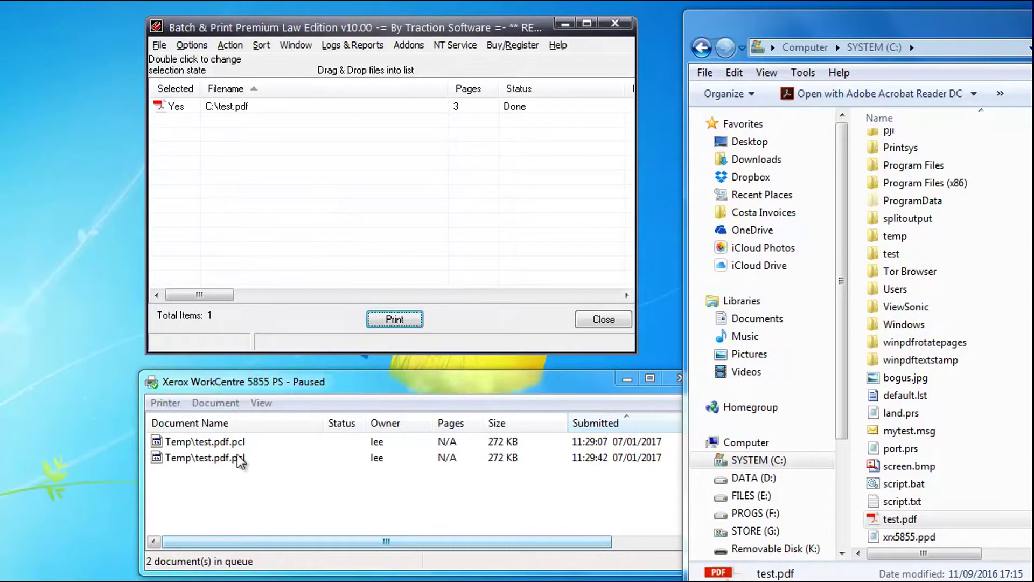
Reopen test.pdf's processing setup and read the script through to -sOutputFile="[OUT].pcl" "[IN]"
right_click(231, 104)
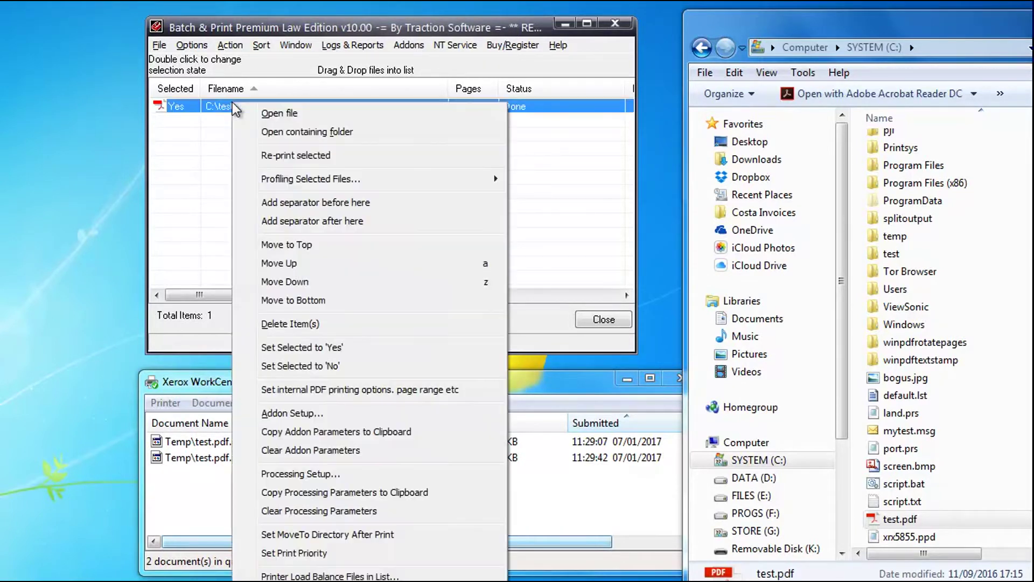
left_click(351, 474)
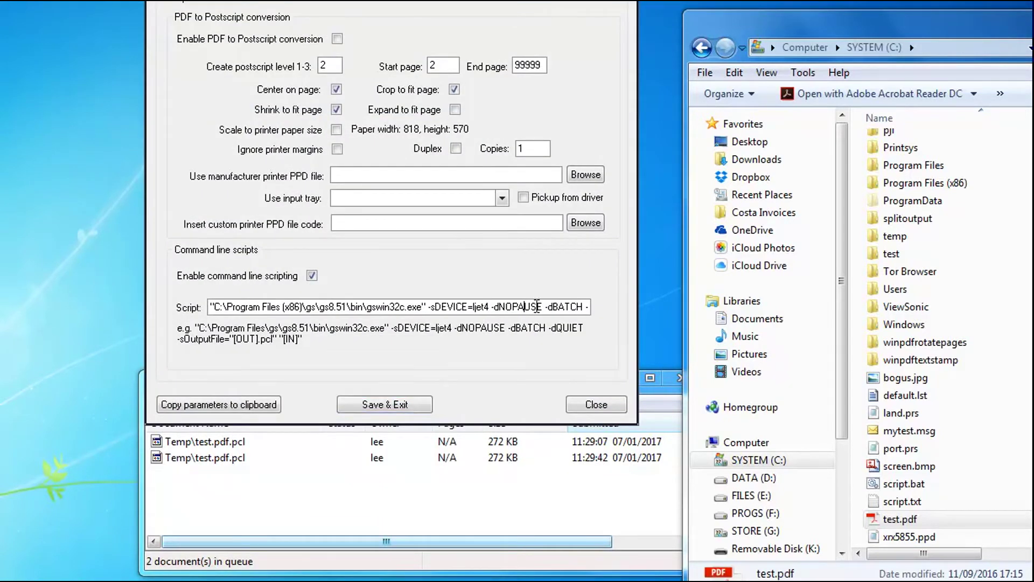
key("Right")
key("Right")
key("Right")
key("Right")
key("Right")
key("Right")
key("Right")
key("Right")
key("Right")
key("Right")
key("Right")
key("Right")
key("Right")
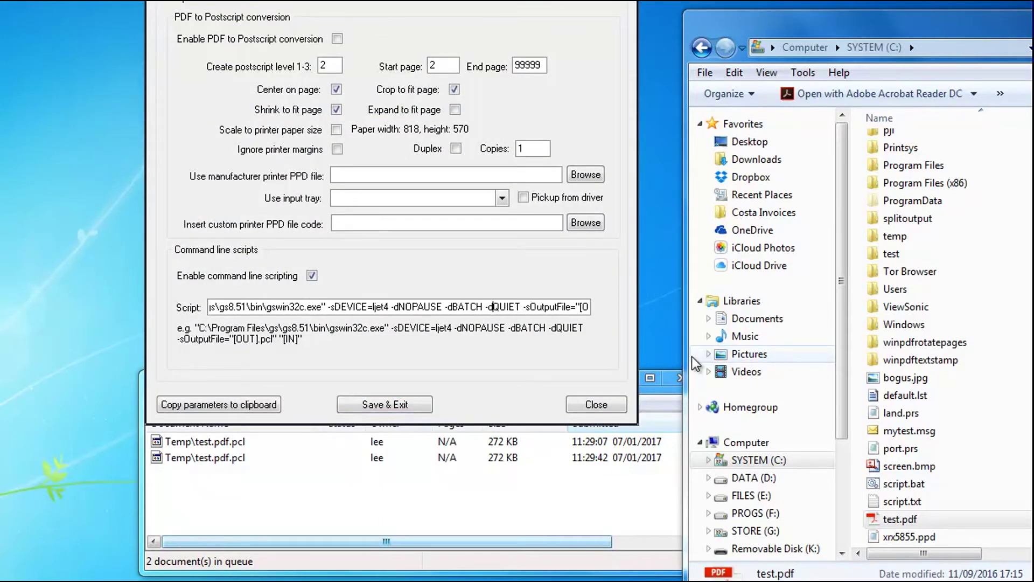
key("Right")
key("Right")
key("Right")
key("Right")
key("Right")
key("Right")
key("Right")
key("Right")
key("Right")
key("Right")
key("Right")
key("Right")
key("Right")
key("Right")
key("Right")
key("Right")
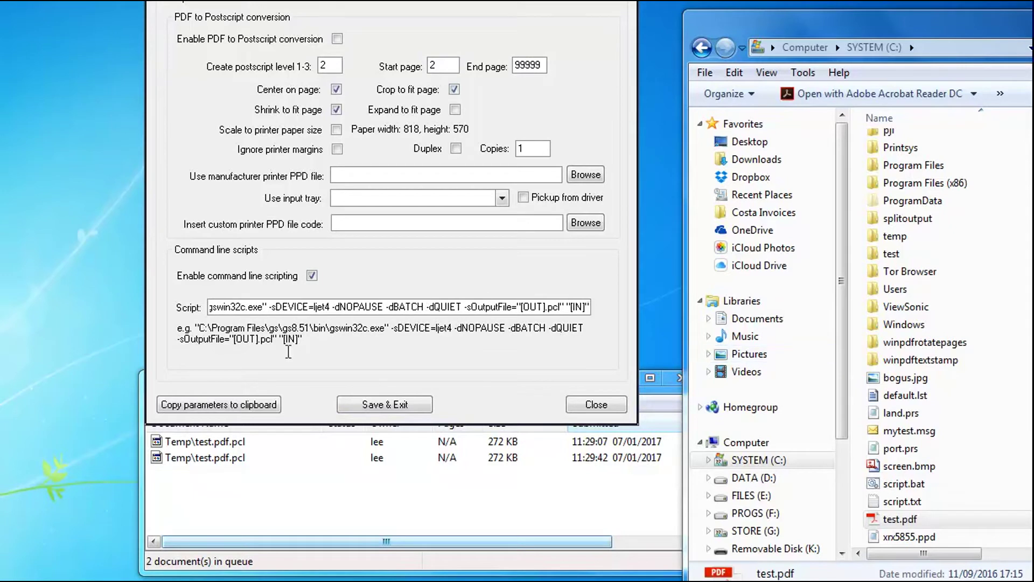